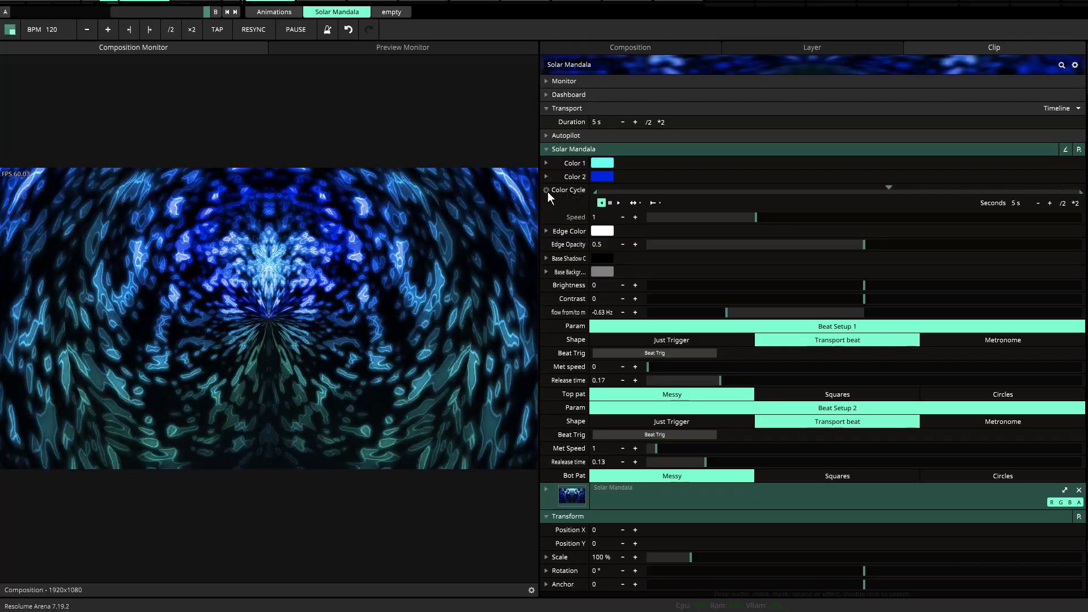
# Switch Color Cycle's animation to Basic and raise it to a fixed 0.52.
pyautogui.click(547, 191)
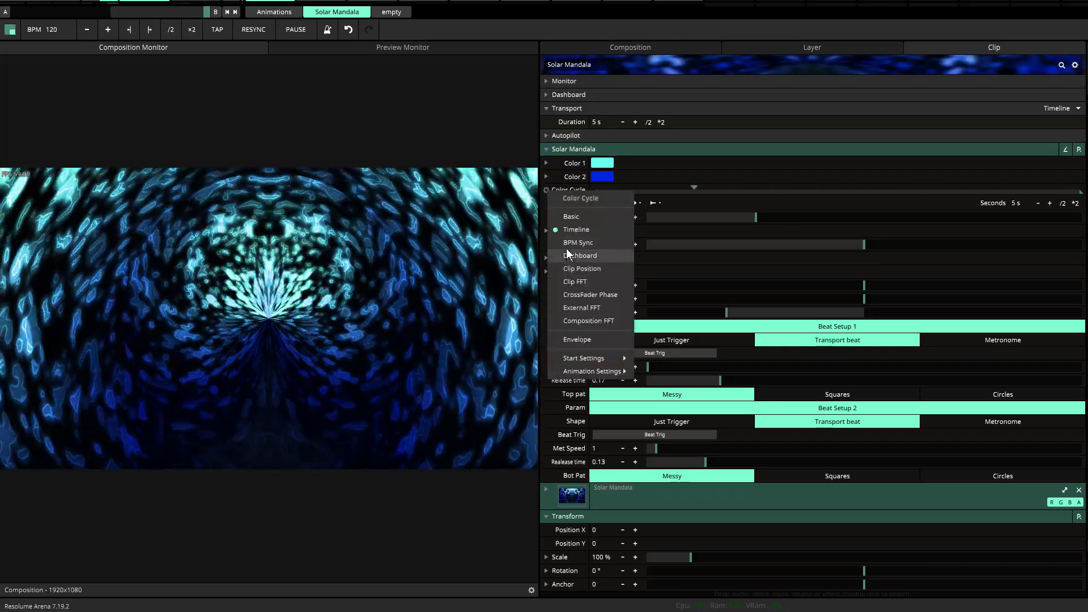
pyautogui.click(570, 217)
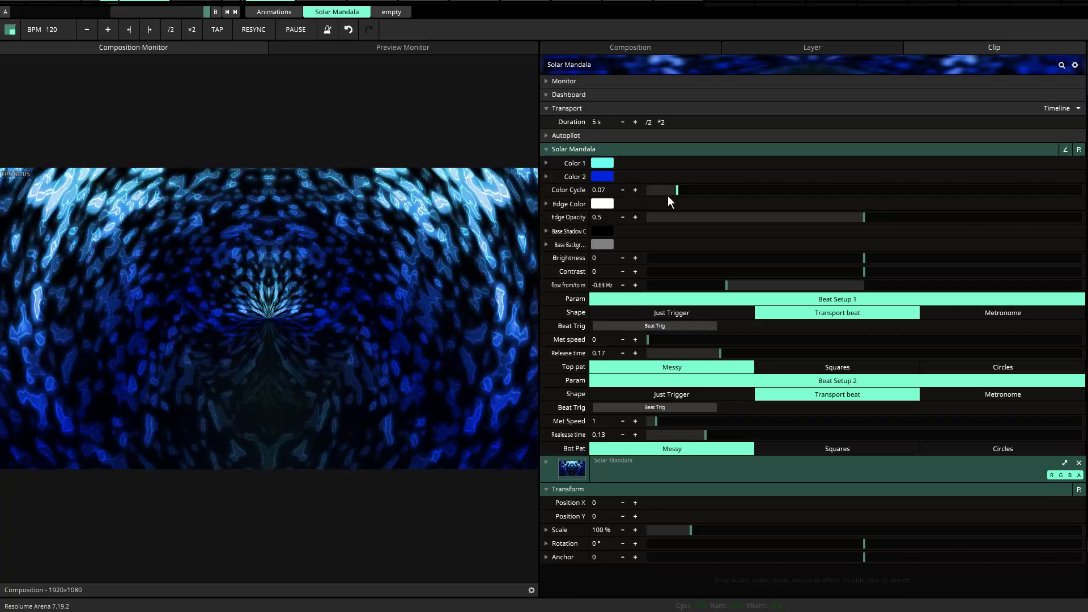
pyautogui.moveTo(675, 192); pyautogui.dragTo(873, 191)
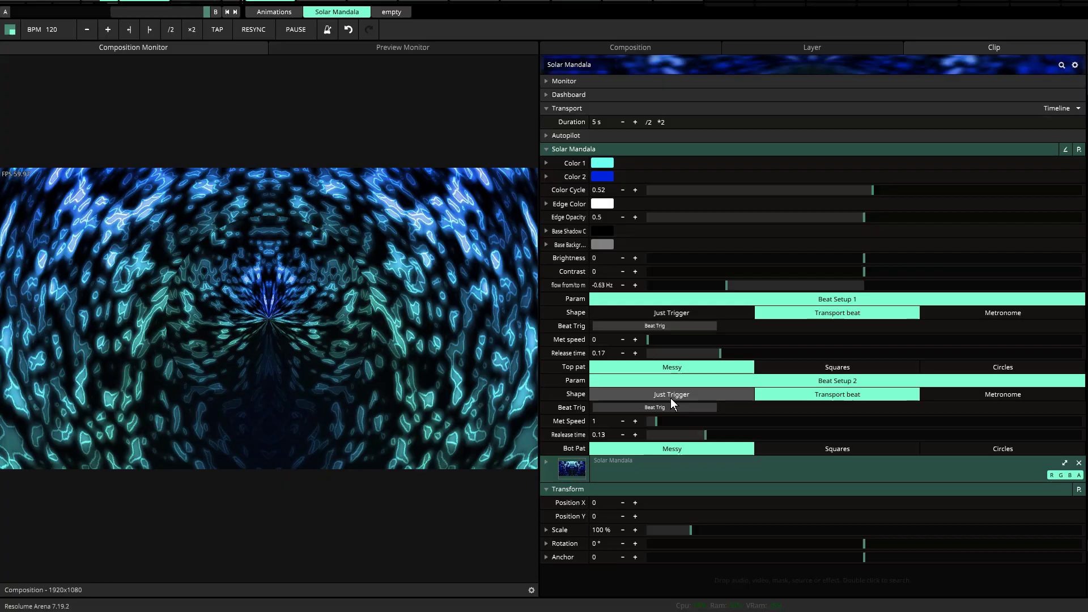
# Put Beat Setup 2 and Beat Setup 1 on Just Trigger and drag flow from/to to 0 Hz.
pyautogui.click(671, 395)
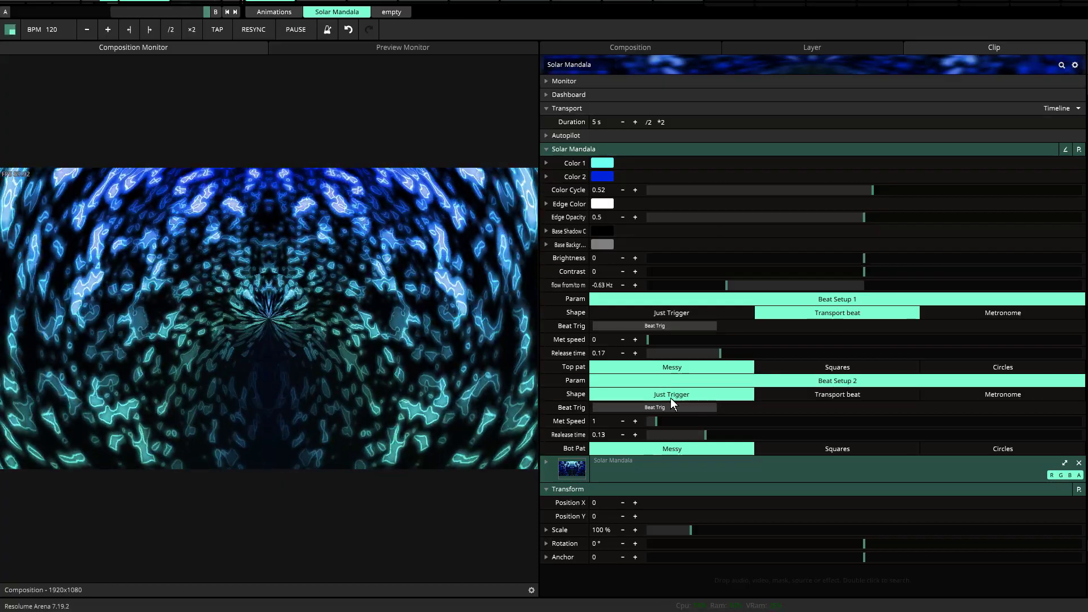
pyautogui.click(651, 315)
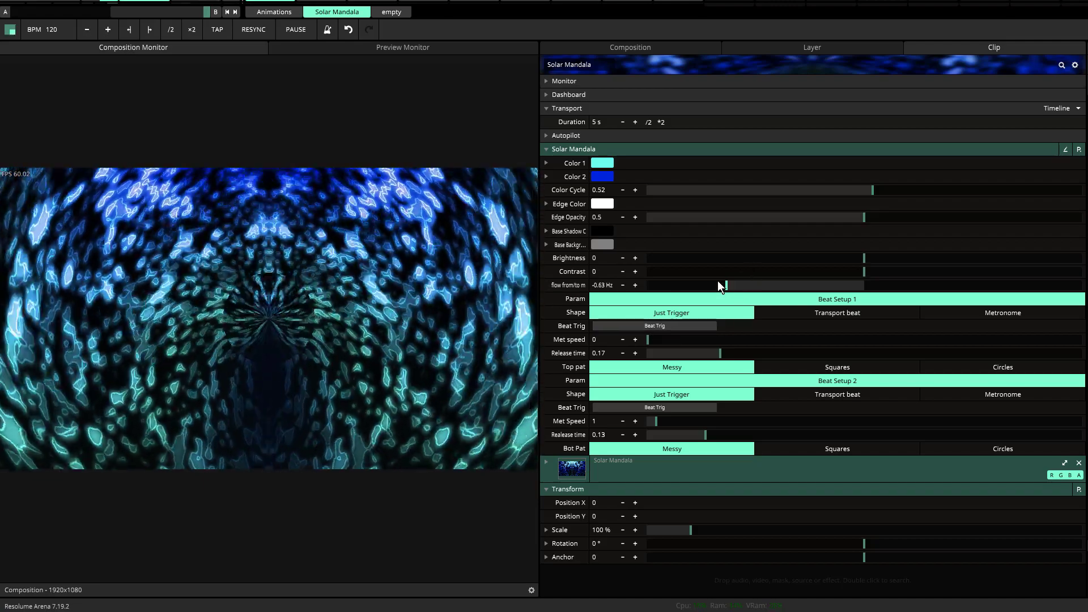
pyautogui.moveTo(726, 284); pyautogui.dragTo(865, 287)
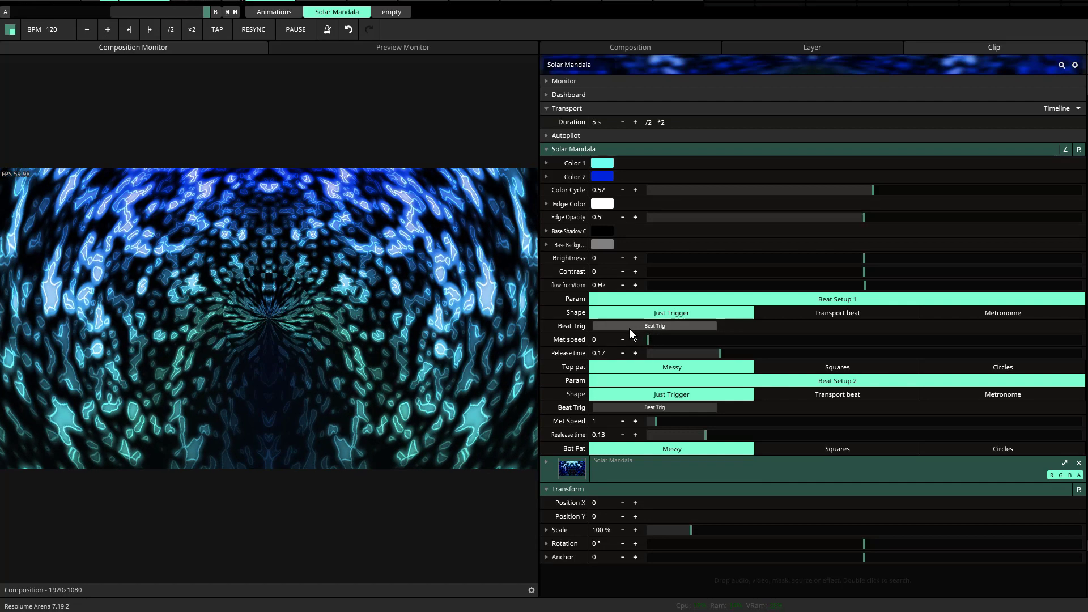
# Test-fire Beat Setup 1 while tuning its release from 0.04 up to 1, then fire Beat Setup 2.
pyautogui.click(629, 328)
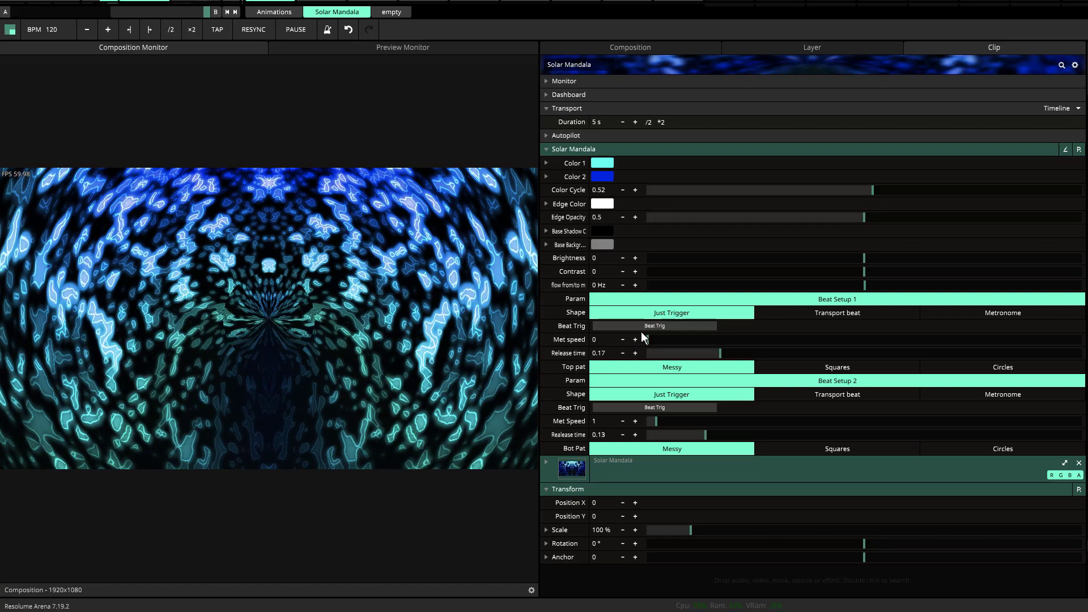
pyautogui.moveTo(720, 355); pyautogui.dragTo(662, 349)
pyautogui.click(627, 327)
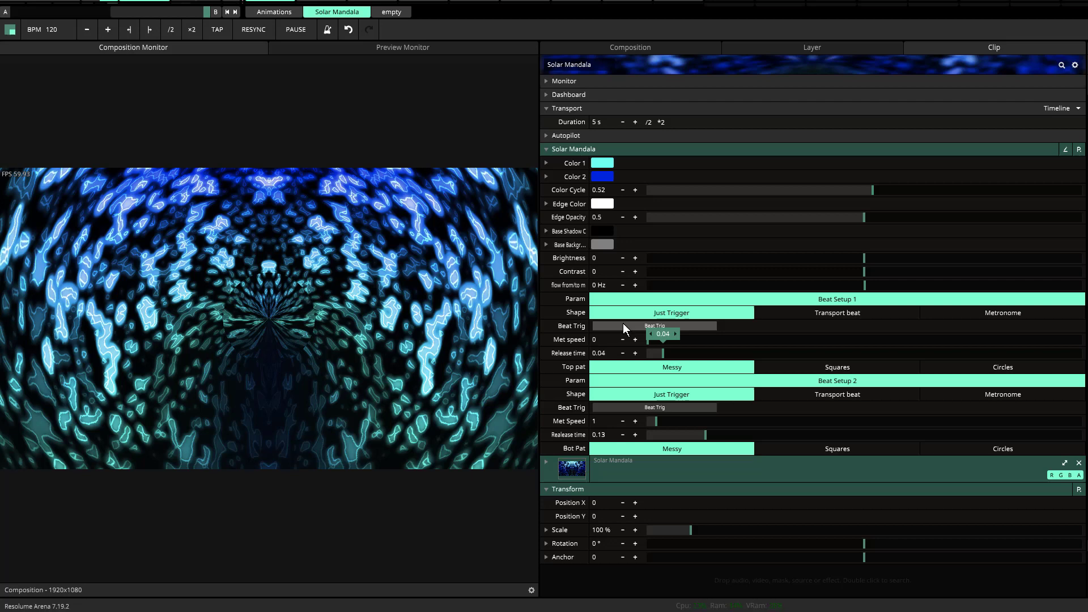
pyautogui.click(624, 328)
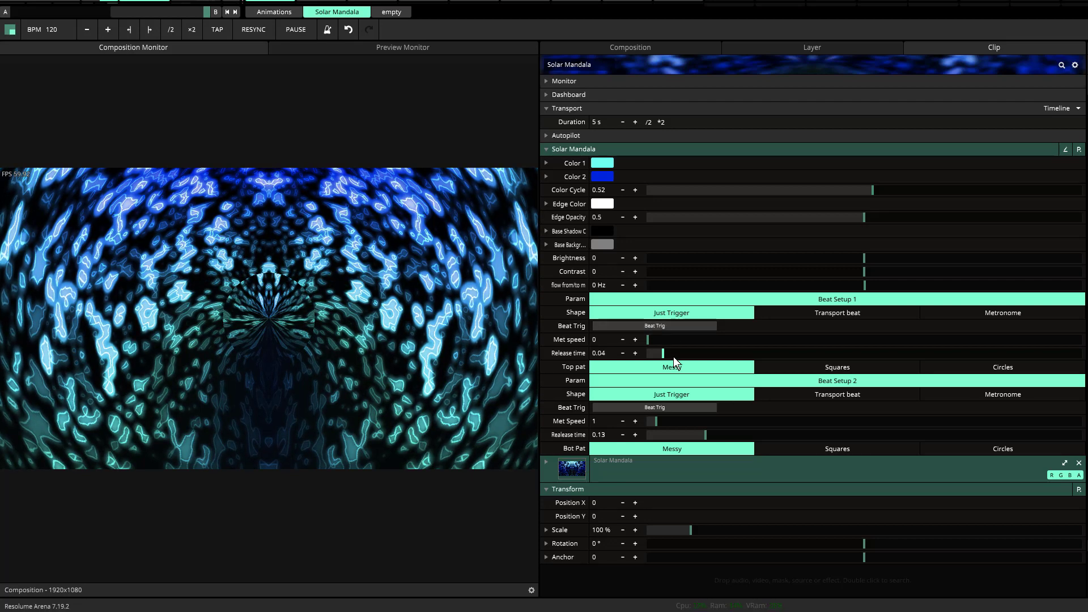
pyautogui.moveTo(662, 355); pyautogui.dragTo(982, 365)
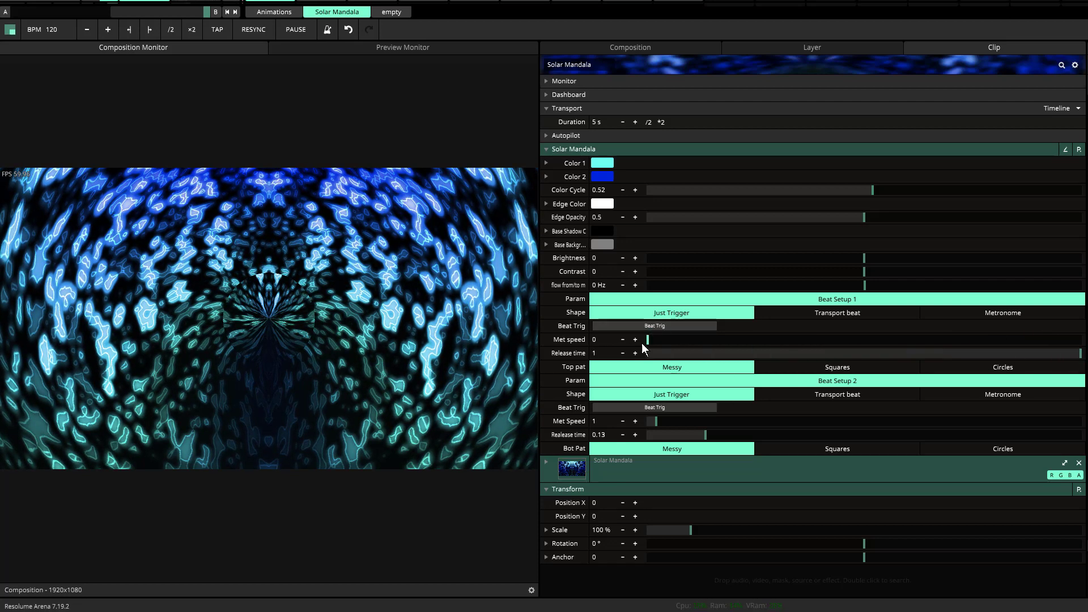
pyautogui.click(665, 325)
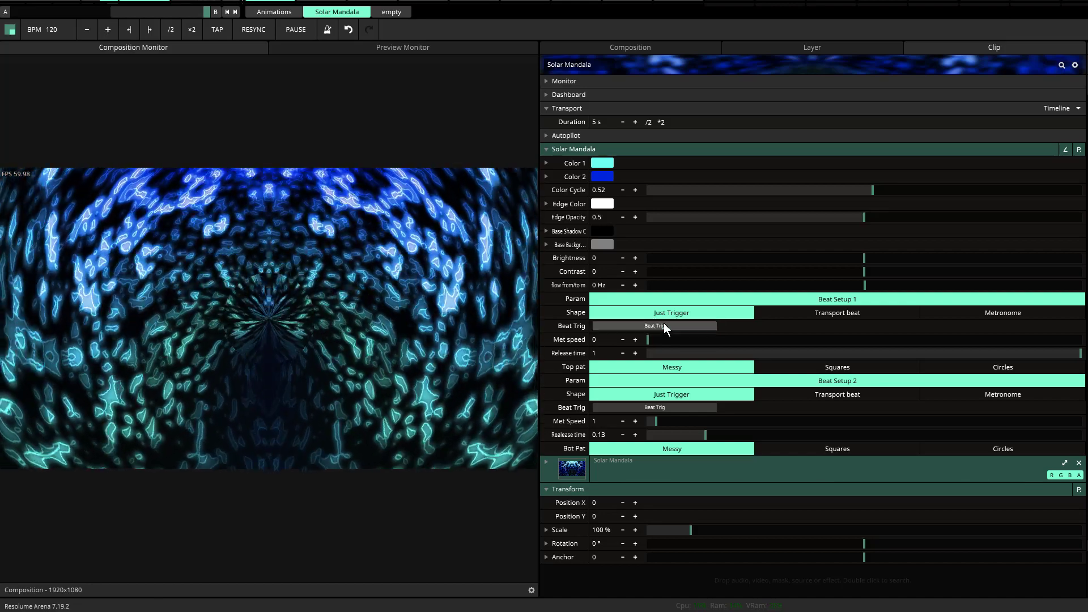
pyautogui.click(665, 326)
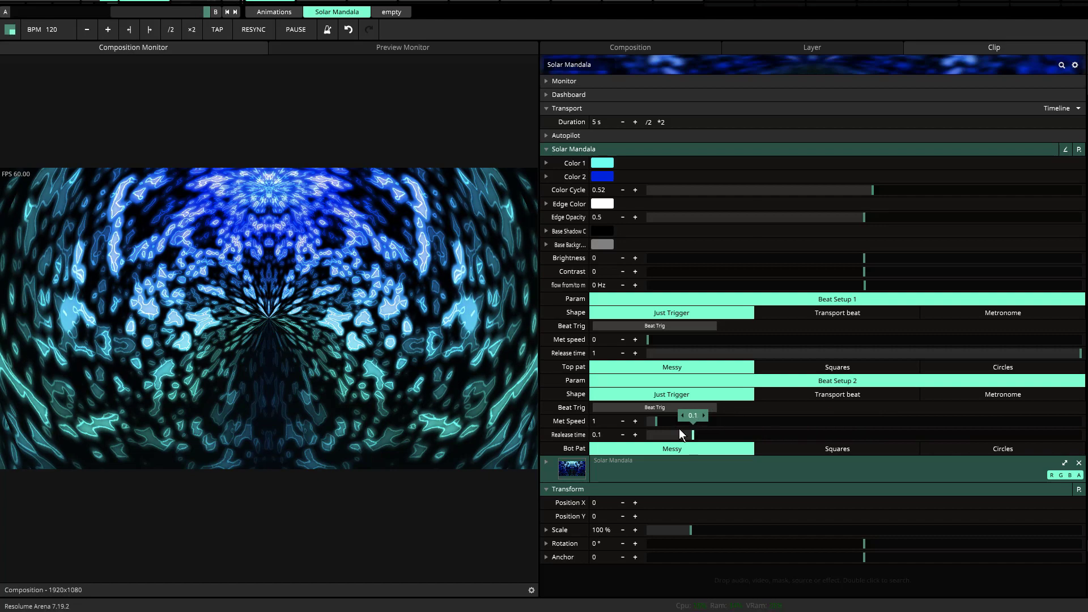
pyautogui.click(647, 407)
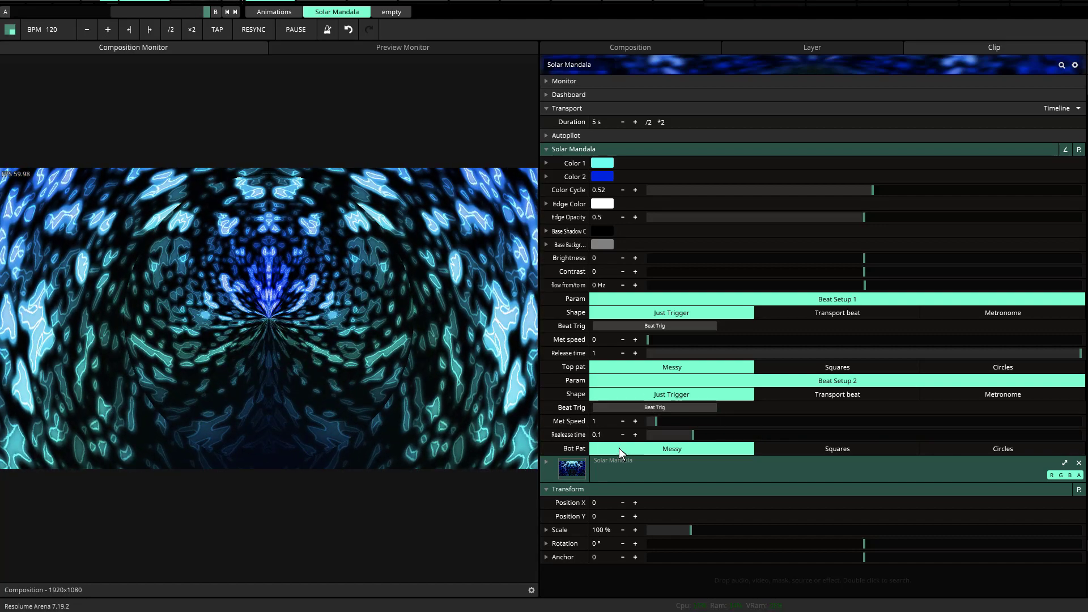
# Switch both beat setups to Transport beat and tap the tempo in to 118.68 BPM.
pyautogui.click(795, 396)
pyautogui.click(805, 313)
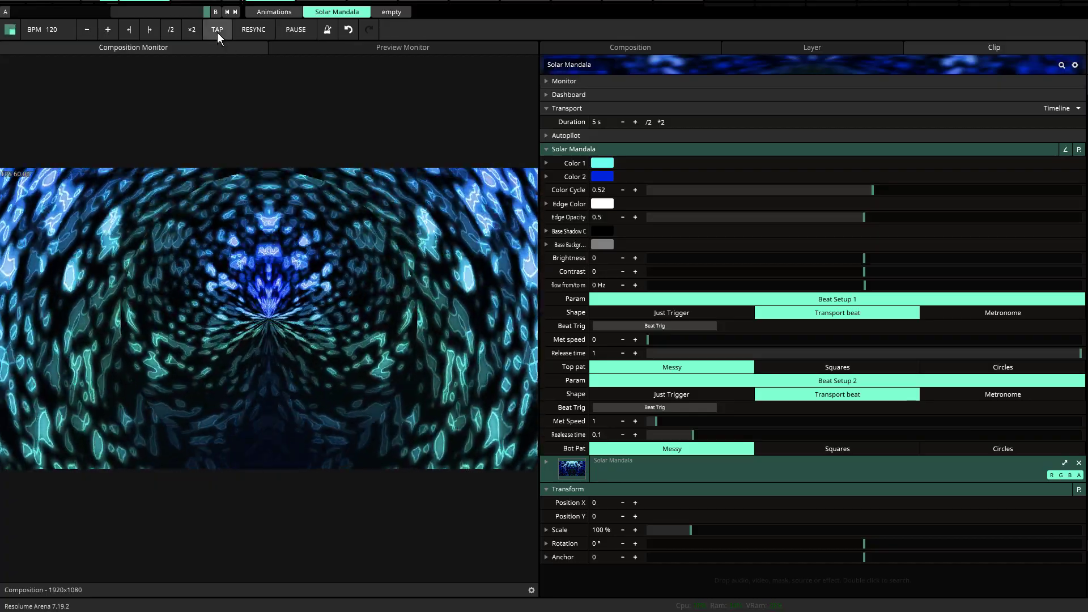
pyautogui.click(217, 32)
pyautogui.click(217, 32)
pyautogui.click(217, 33)
pyautogui.click(217, 33)
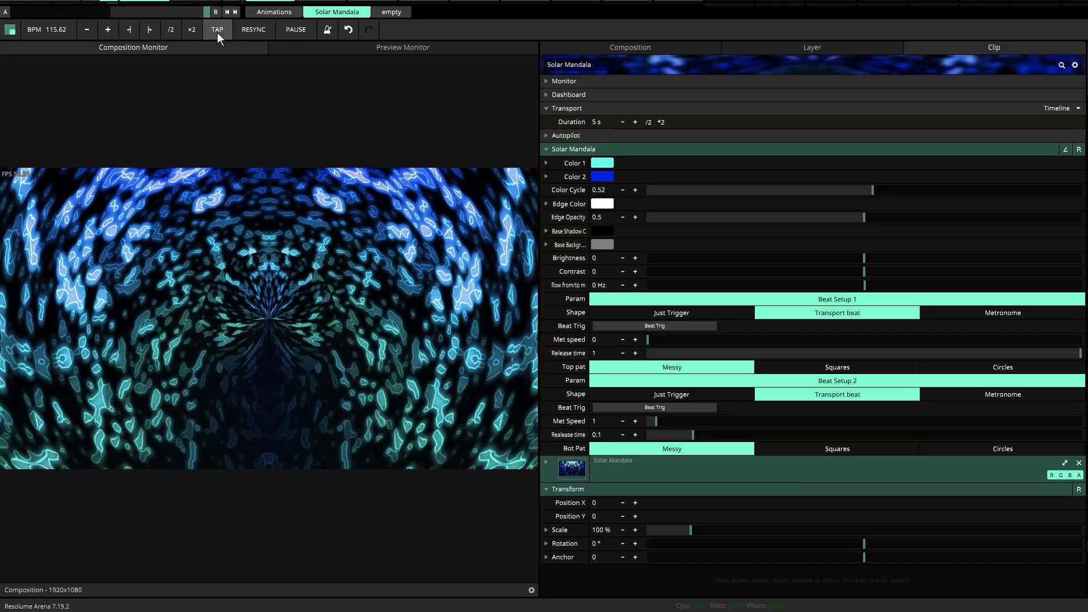
pyautogui.click(217, 32)
pyautogui.click(217, 33)
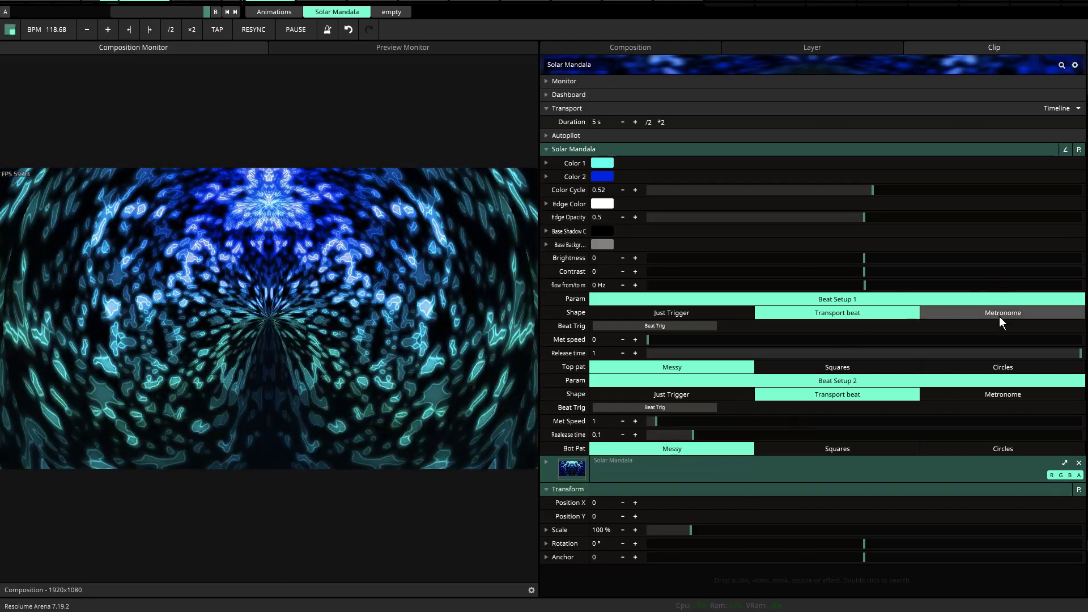
# Put both beat setups on Metronome with Met speeds 48.23 (Setup 2) and 50 (Setup 1).
pyautogui.click(1000, 321)
pyautogui.click(966, 397)
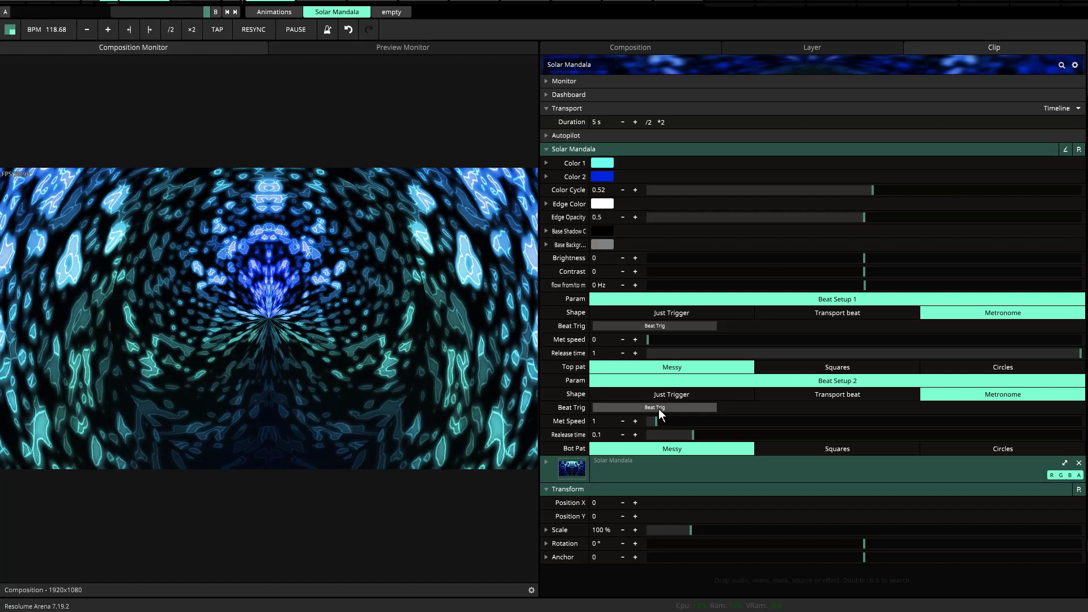
pyautogui.moveTo(660, 421); pyautogui.dragTo(1066, 424)
pyautogui.moveTo(650, 339); pyautogui.dragTo(814, 340)
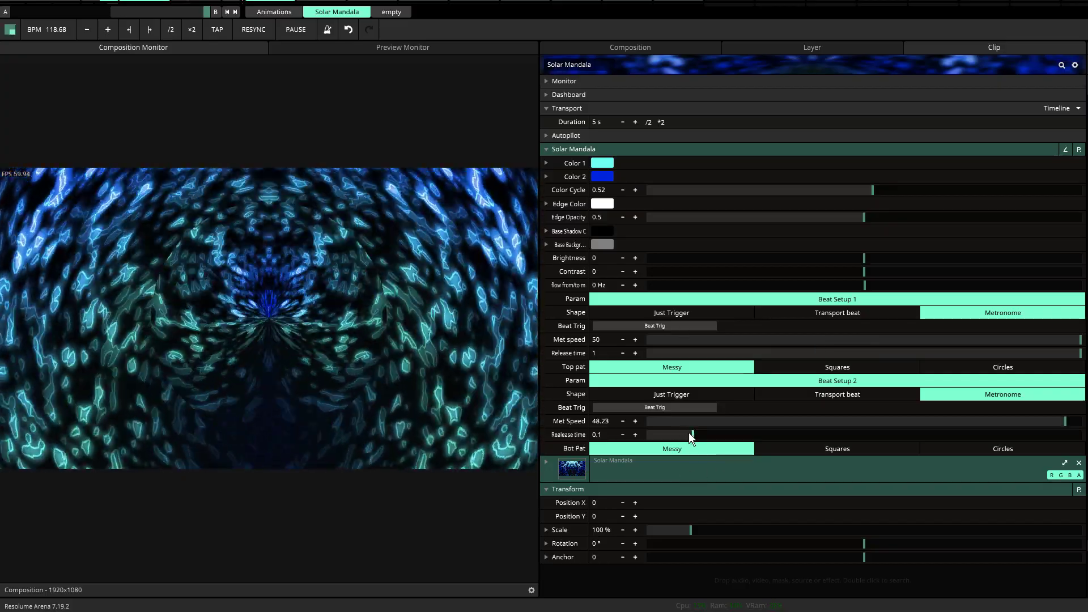
# Set Beat Setup 2's release time to 1 and return both shapes to Transport beat.
pyautogui.moveTo(689, 433); pyautogui.dragTo(1082, 435)
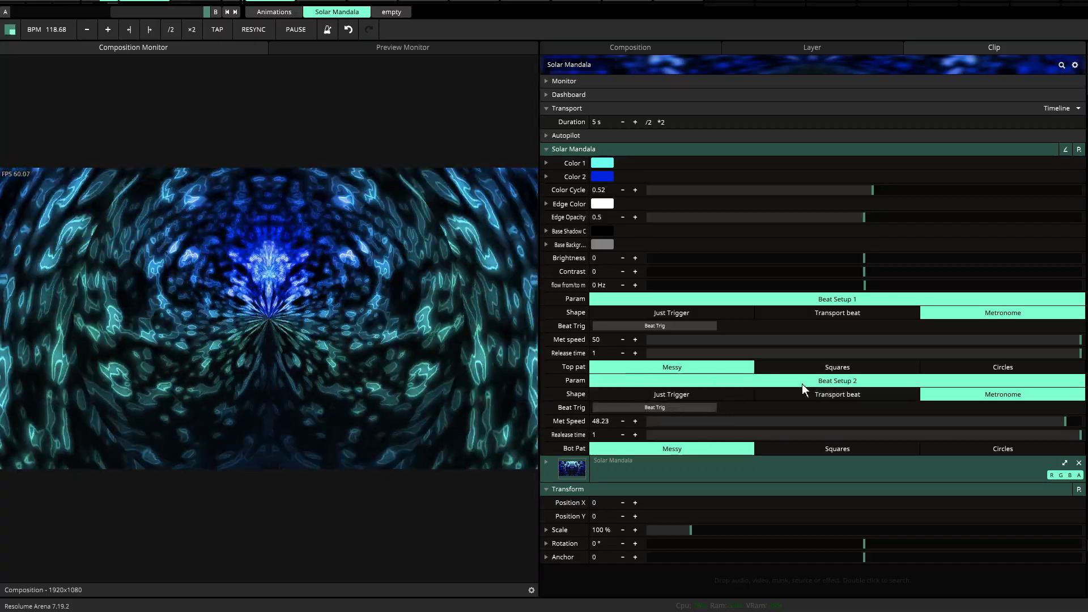
pyautogui.click(822, 399)
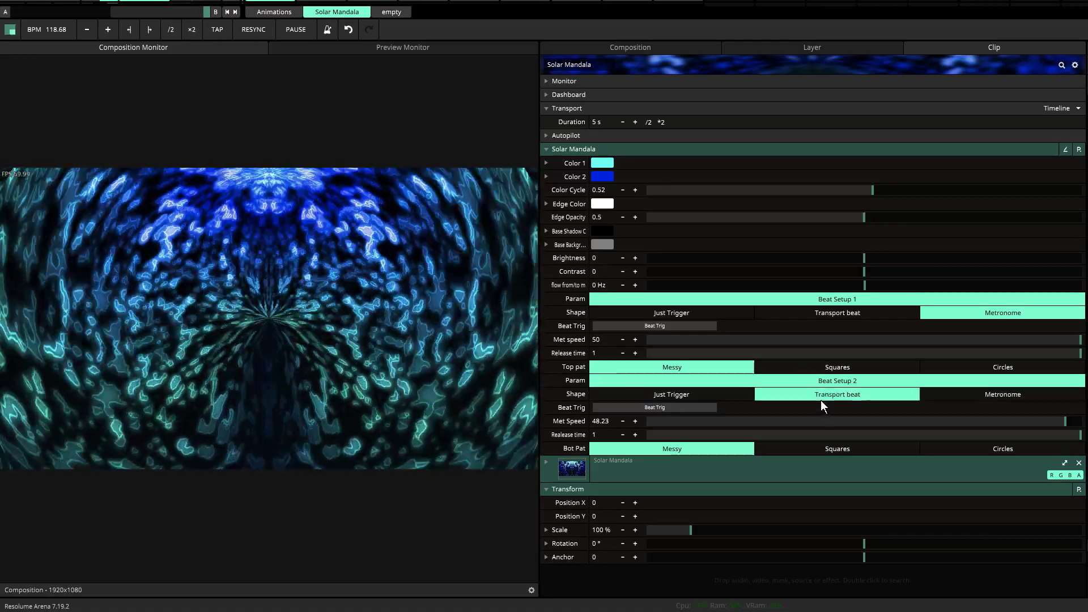
pyautogui.click(811, 316)
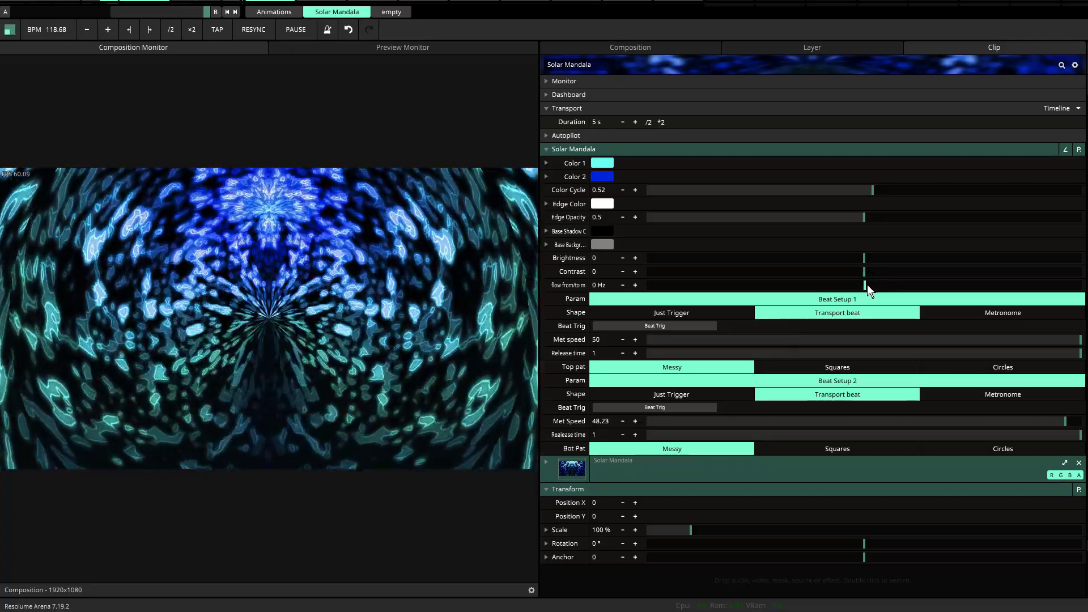
# Return both beat setups to Metronome and settle flow from/to at 0.01 Hz after sweeping ±1 Hz.
pyautogui.moveTo(866, 284); pyautogui.dragTo(1083, 285)
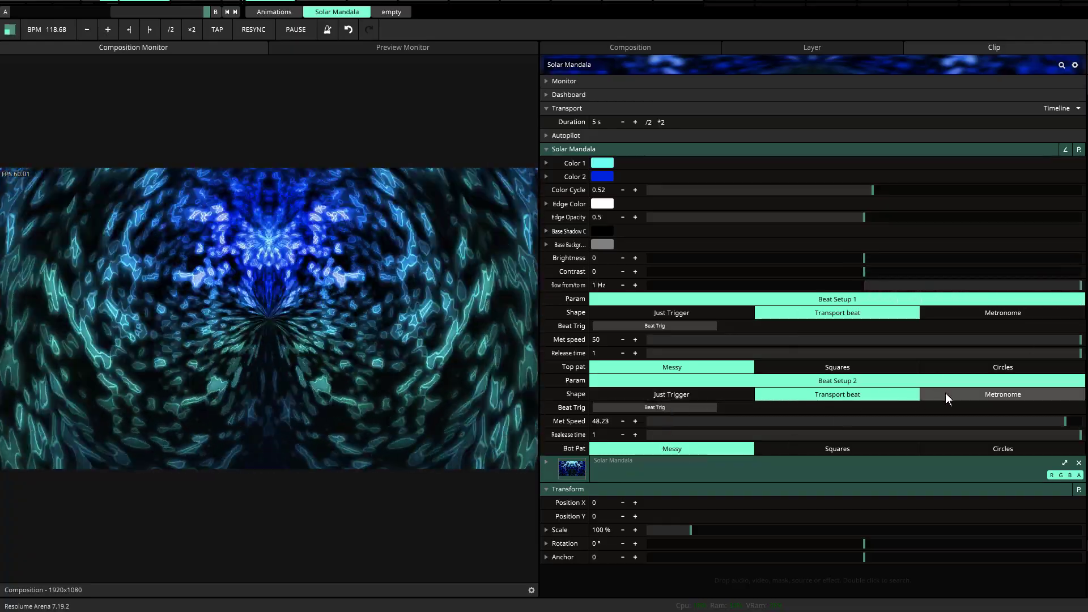
pyautogui.click(946, 394)
pyautogui.click(983, 312)
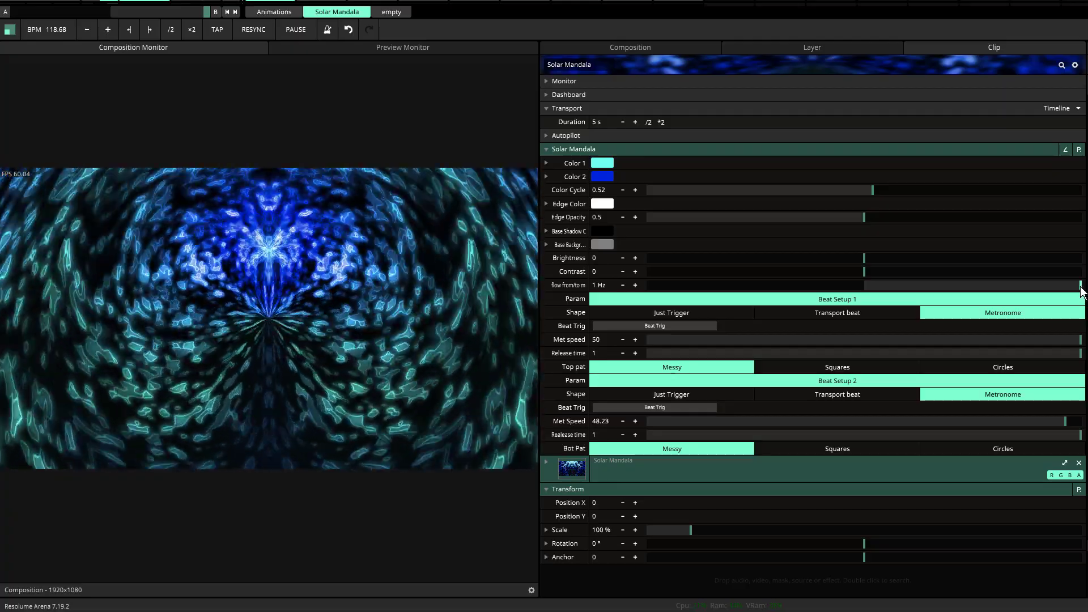
pyautogui.moveTo(1081, 285); pyautogui.dragTo(580, 291)
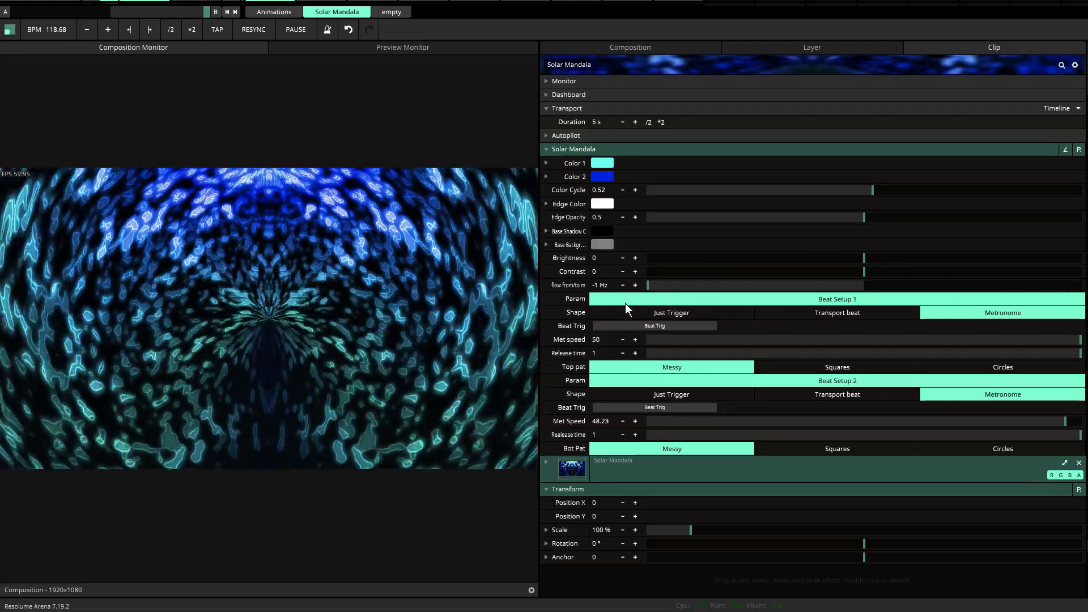
pyautogui.moveTo(650, 288); pyautogui.dragTo(865, 303)
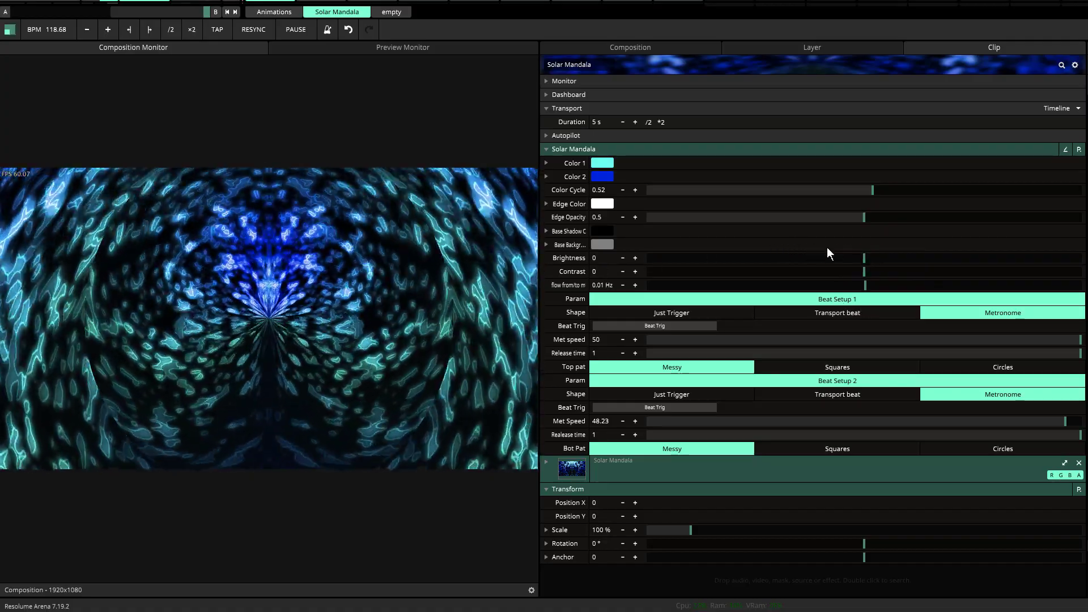
# Raise Contrast to 0.17 and lower Brightness to -0.2.
pyautogui.moveTo(863, 258)
pyautogui.mouseDown()
pyautogui.moveTo(889, 261)
pyautogui.moveTo(863, 273)
pyautogui.moveTo(899, 274)
pyautogui.moveTo(877, 271)
pyautogui.mouseUp()
pyautogui.moveTo(867, 260); pyautogui.dragTo(821, 261)
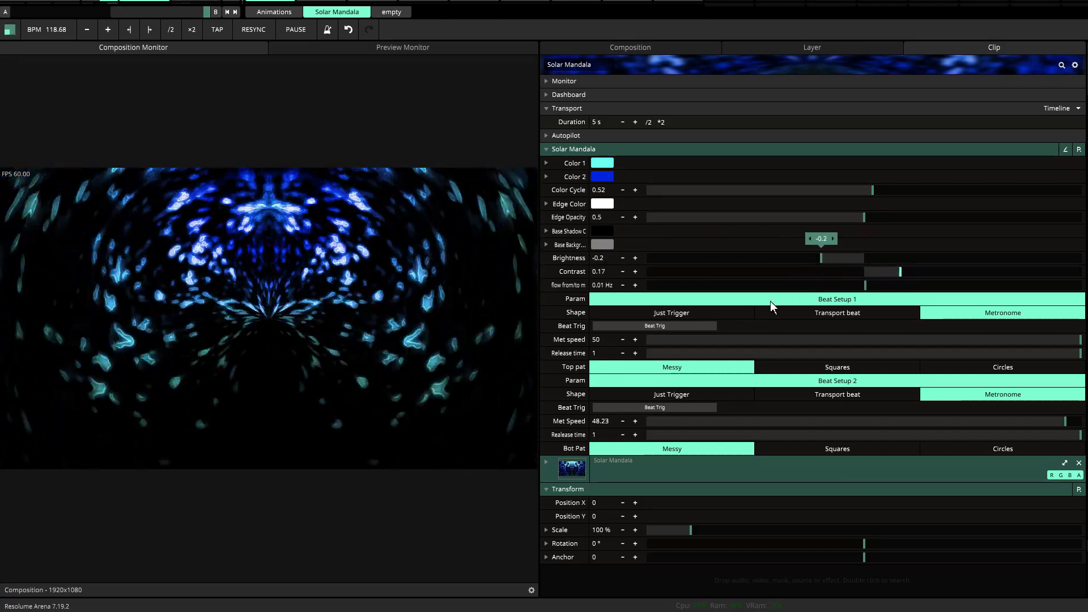
# Color the base background salmon red and the base shadow dark olive.
pyautogui.click(609, 247)
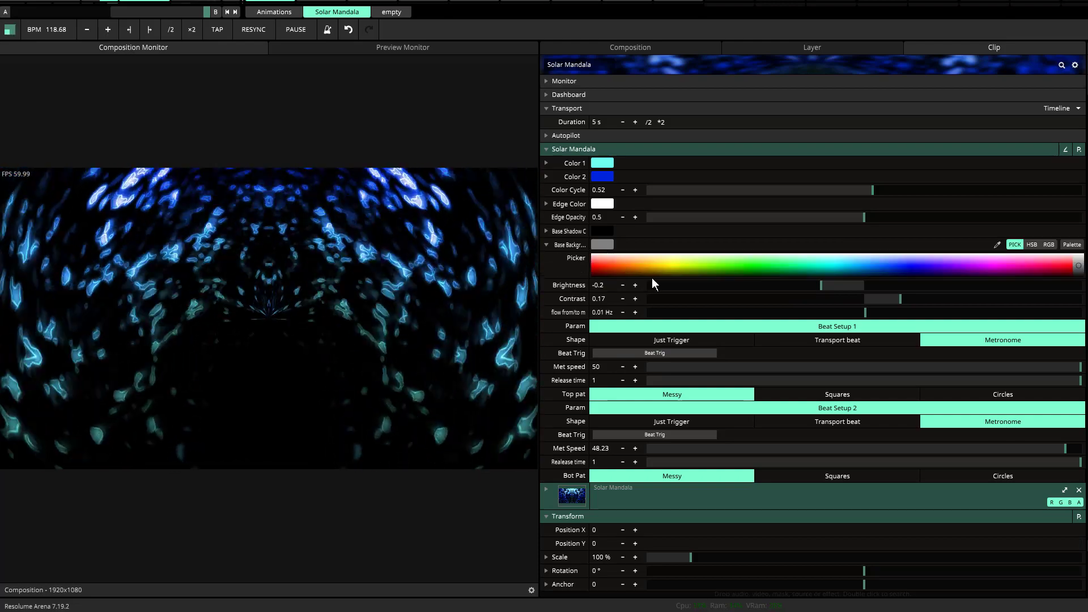
pyautogui.click(607, 256)
pyautogui.click(603, 261)
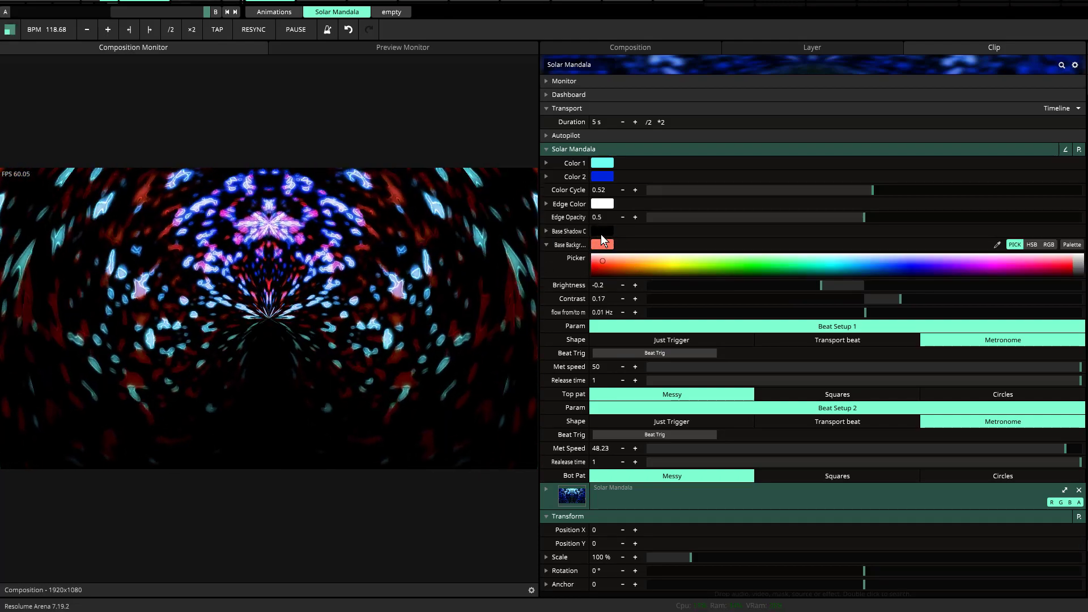
pyautogui.click(602, 231)
pyautogui.moveTo(659, 251)
pyautogui.mouseDown()
pyautogui.moveTo(709, 249)
pyautogui.moveTo(688, 260)
pyautogui.mouseUp()
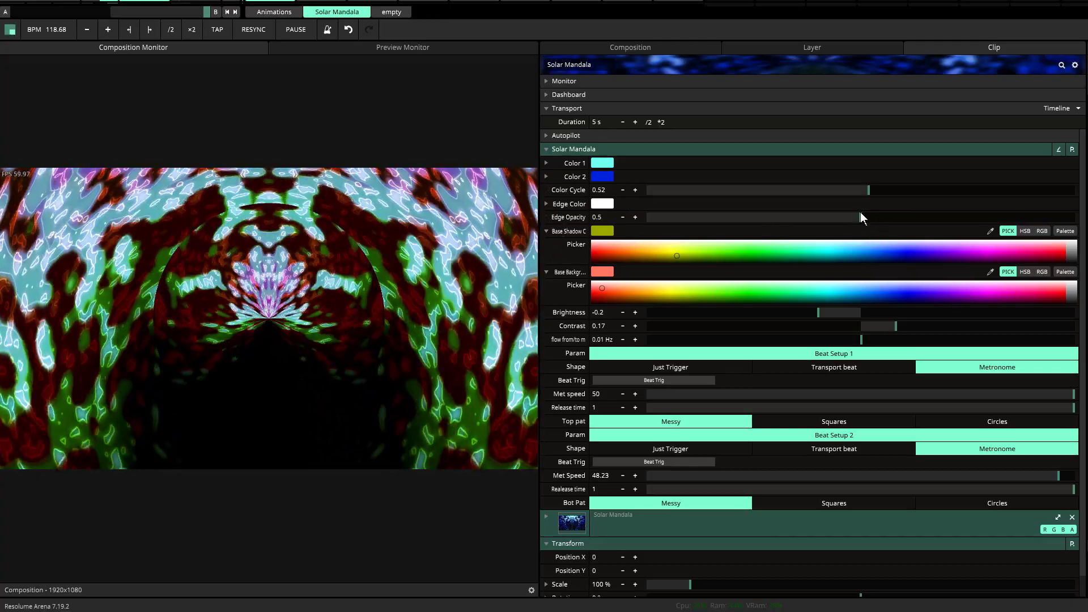
# Try several Edge Opacity levels and settle it at 0.59, down from 0.89.
pyautogui.moveTo(860, 214); pyautogui.dragTo(1025, 229)
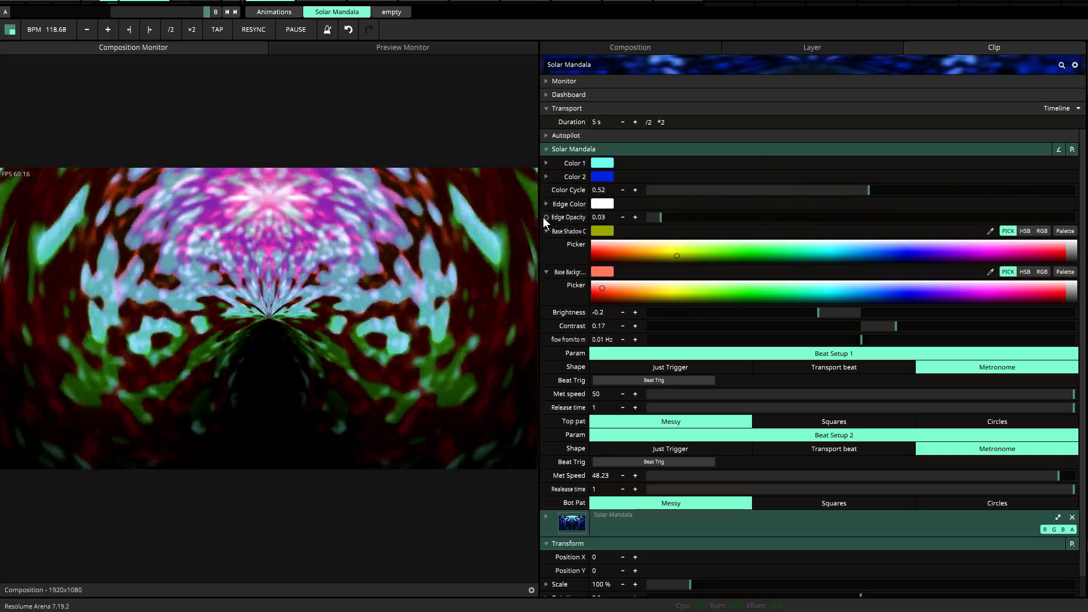
pyautogui.click(545, 217)
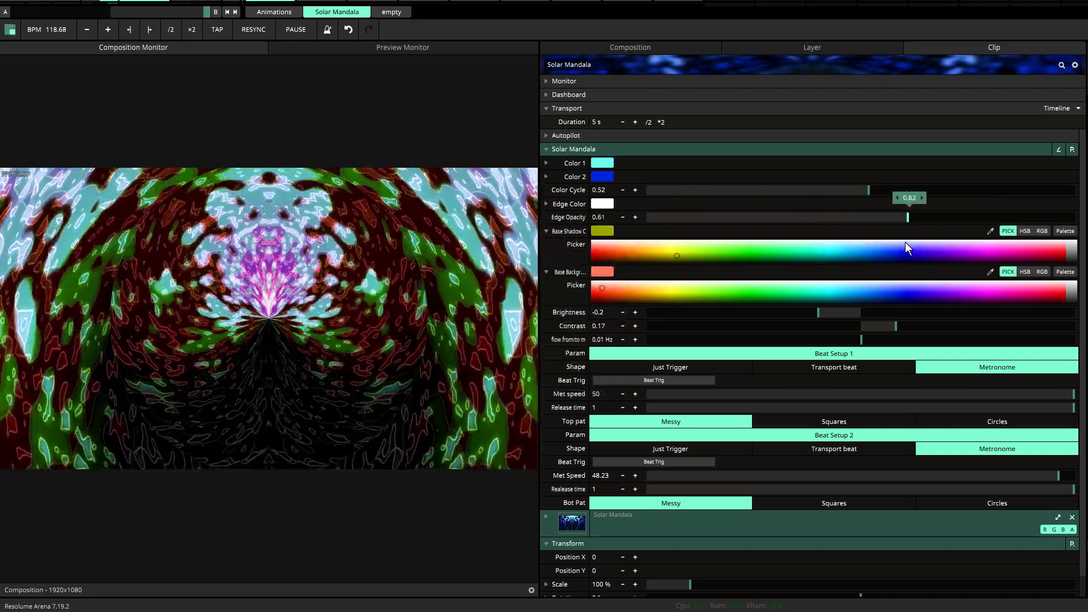
pyautogui.moveTo(906, 243); pyautogui.dragTo(899, 241)
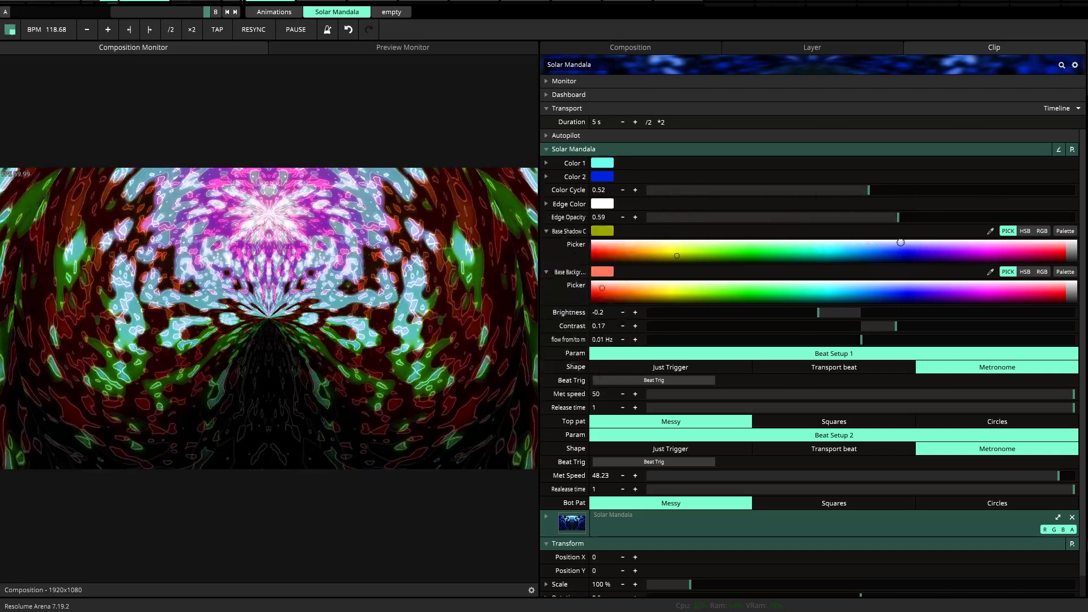